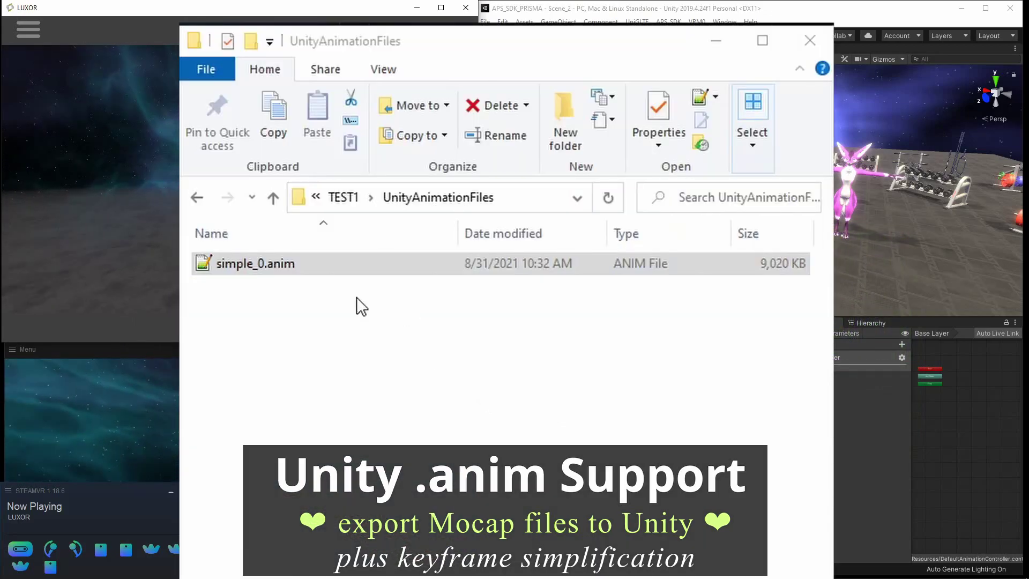
Open simple_0.anim in Notepad++ to read it, then go back to the TEST1 folder listing.
double_click(260, 272)
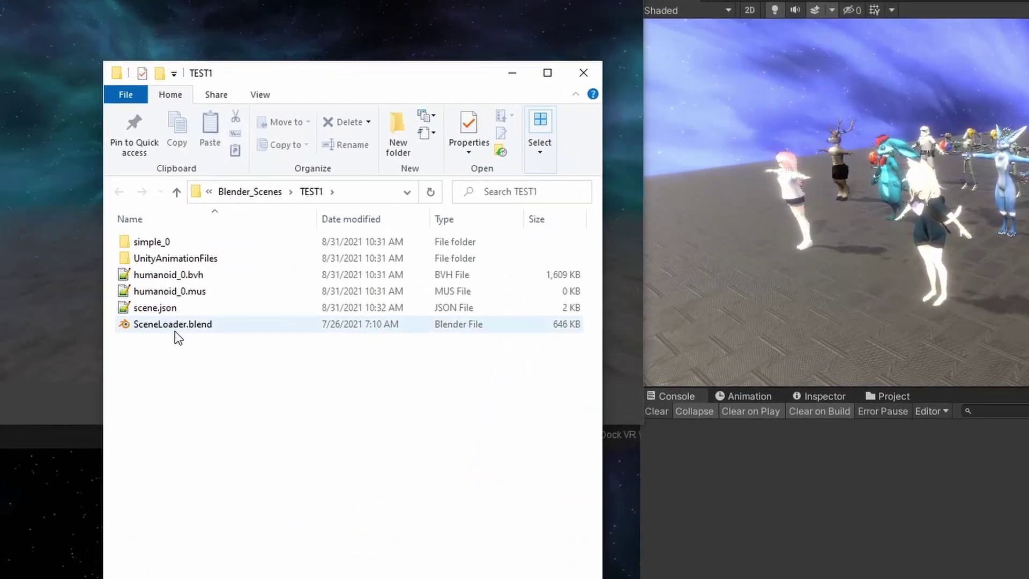
Copy simple_0.anim from the UnityAnimationFiles folder into Unity's Assets/Animations folder.
click(157, 274)
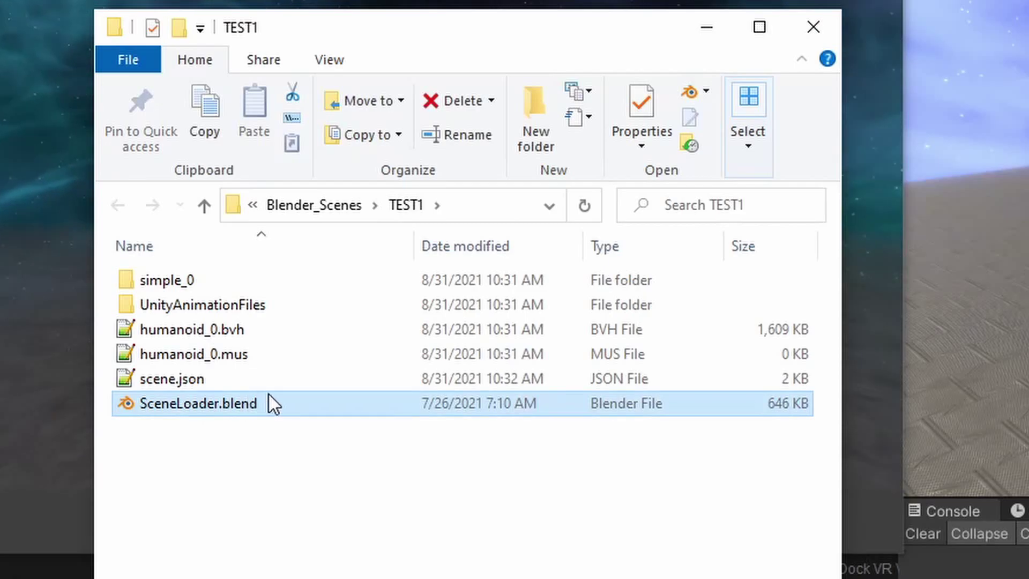
click(240, 306)
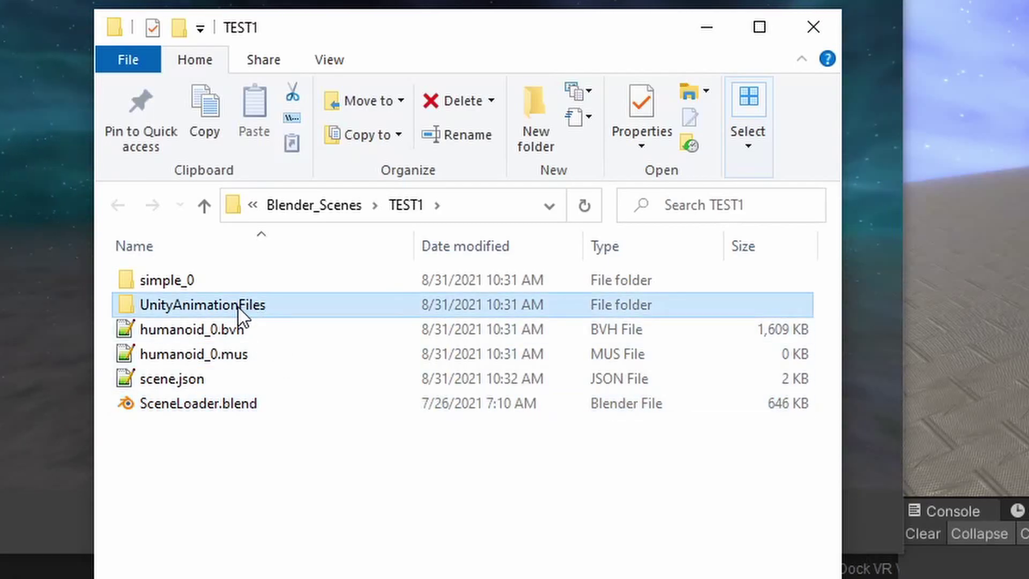
double_click(257, 309)
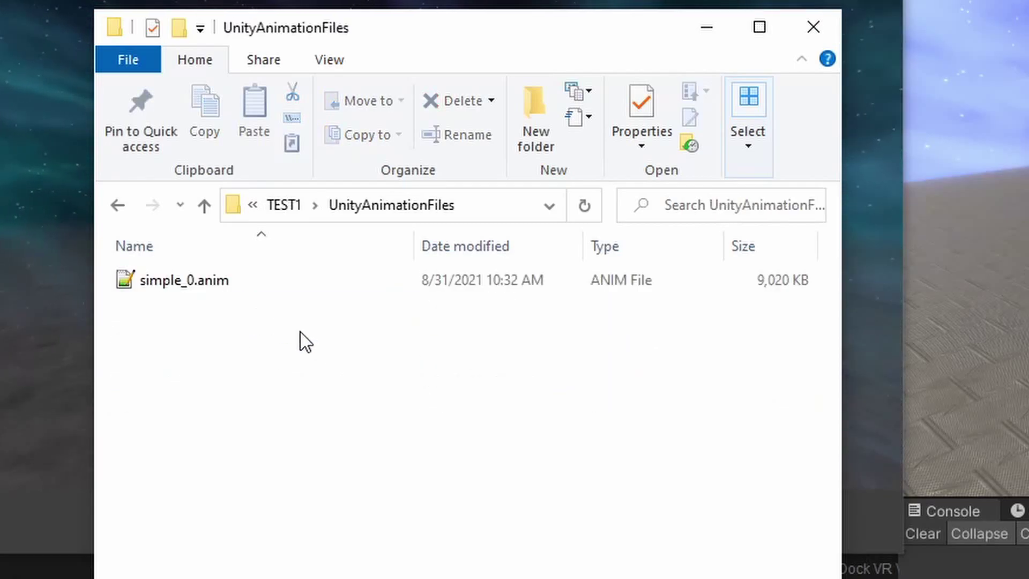
click(209, 289)
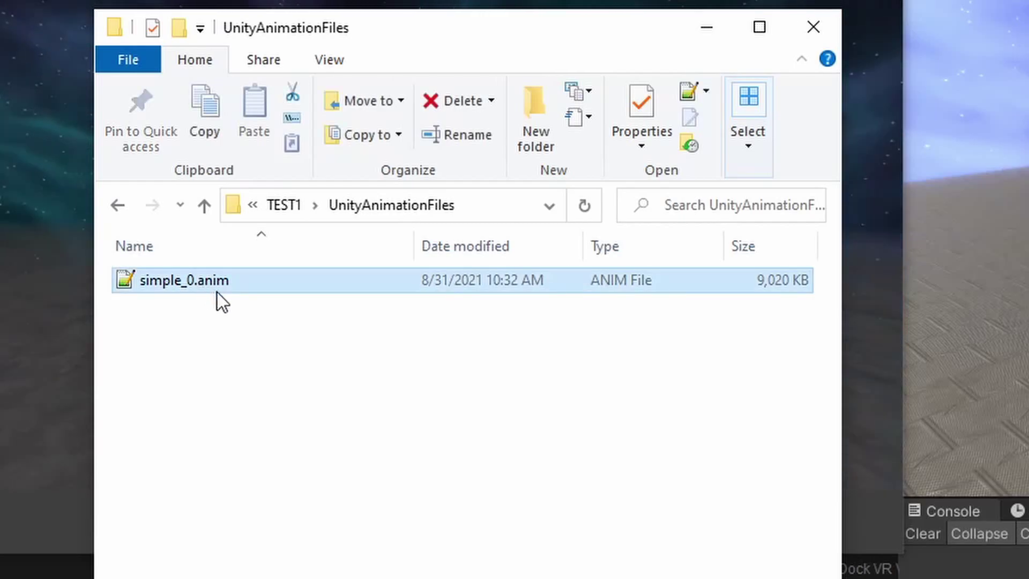
click(638, 325)
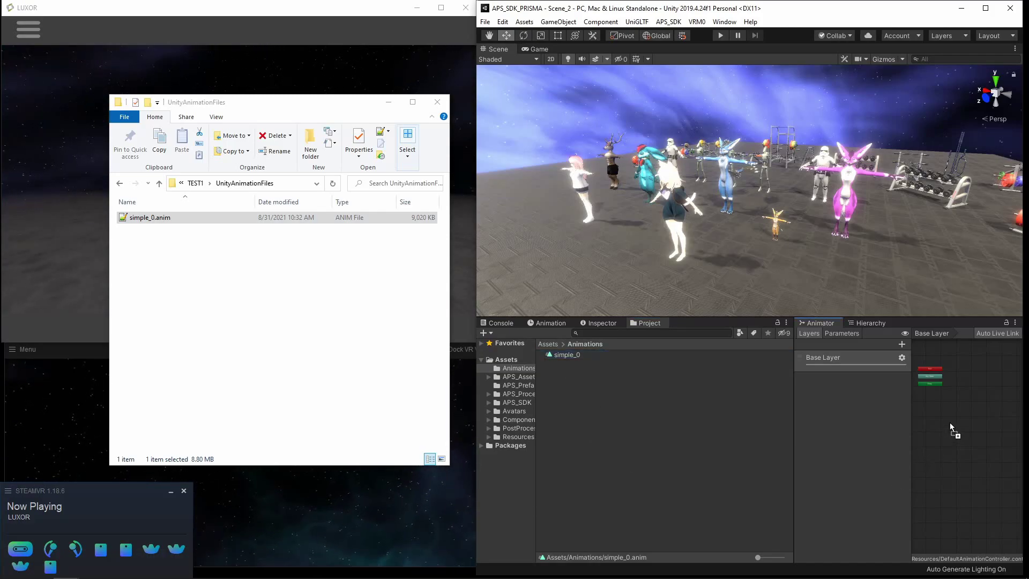
Enter Play mode so the avatars animate with the simple_0 clip.
click(720, 36)
click(341, 211)
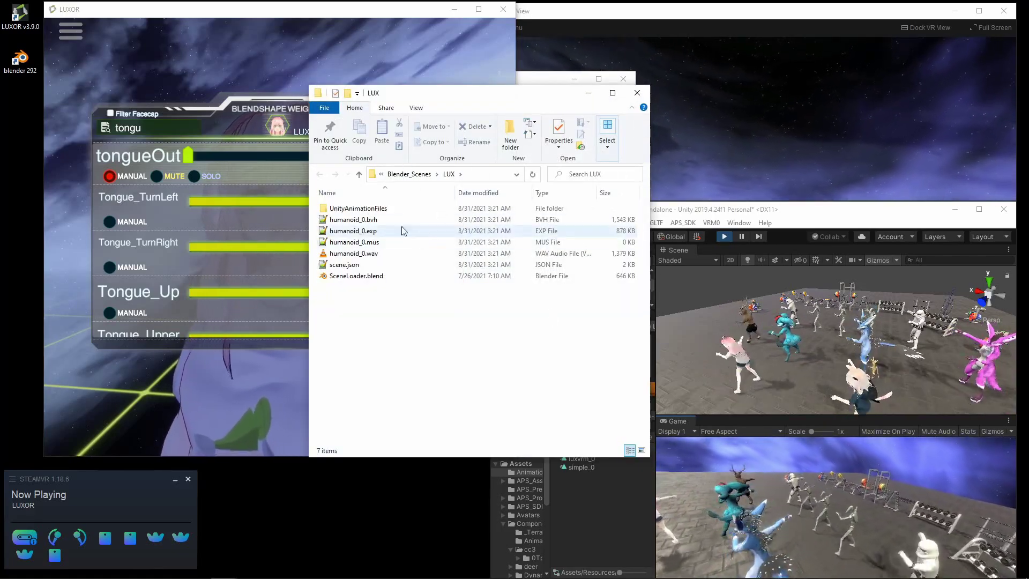
Open the LUX UnityAnimationFiles folder and select luxvrm_0.anim (6,566 KB) for import.
drag(413, 101, 392, 91)
click(343, 208)
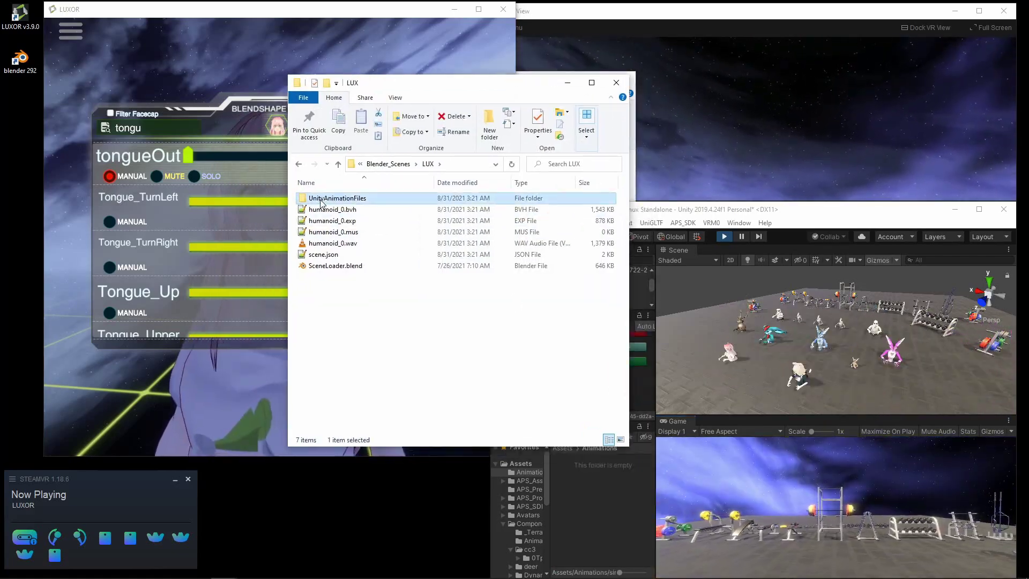
double_click(347, 199)
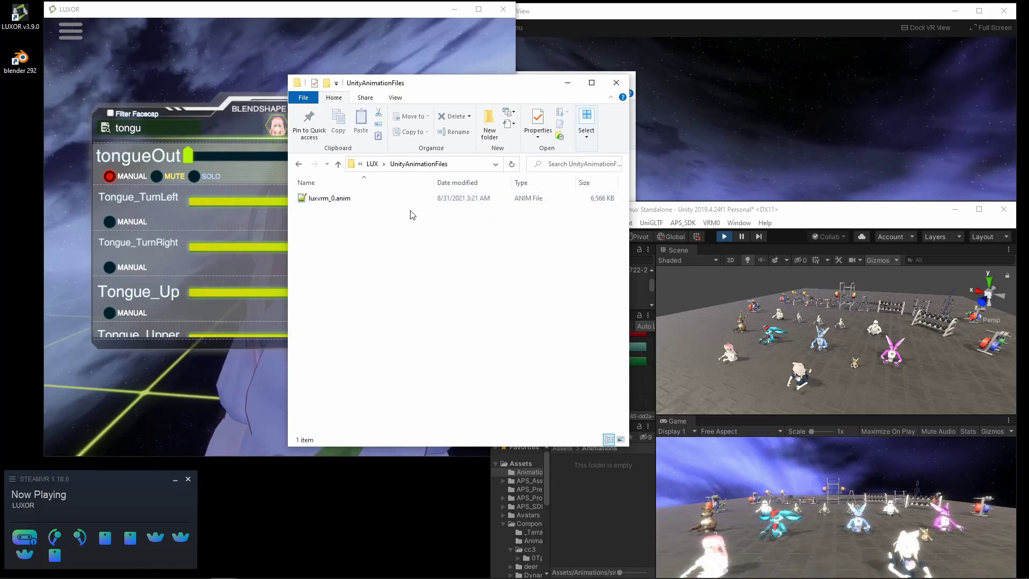
click(330, 202)
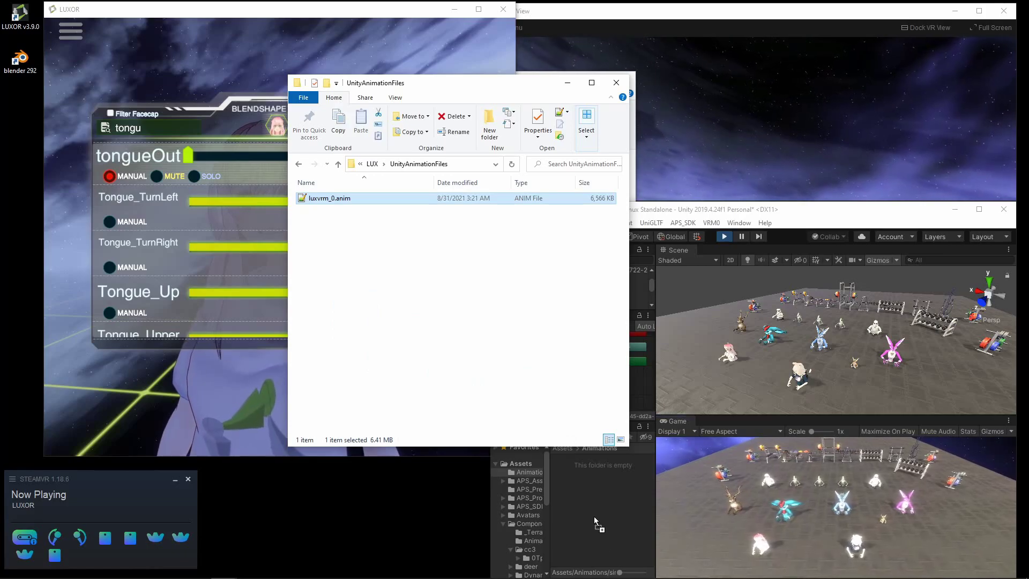
Add luxvrm_0 as an Animator state, then frame the pink-haired avatar's head and shoulders.
click(636, 400)
drag(589, 458, 608, 390)
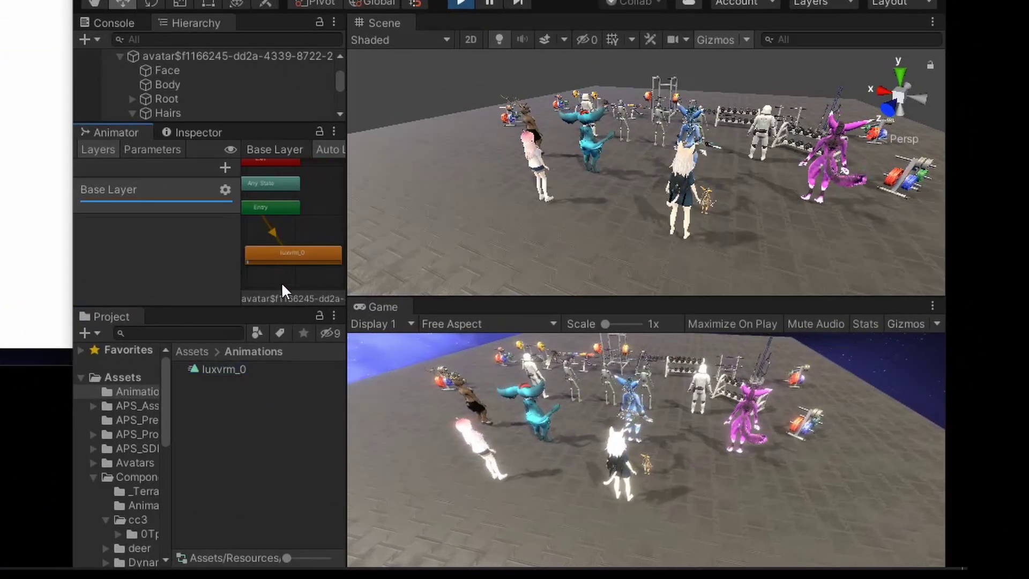
key(d)
right_drag(720, 173, 584, 151)
key(w)
key(s)
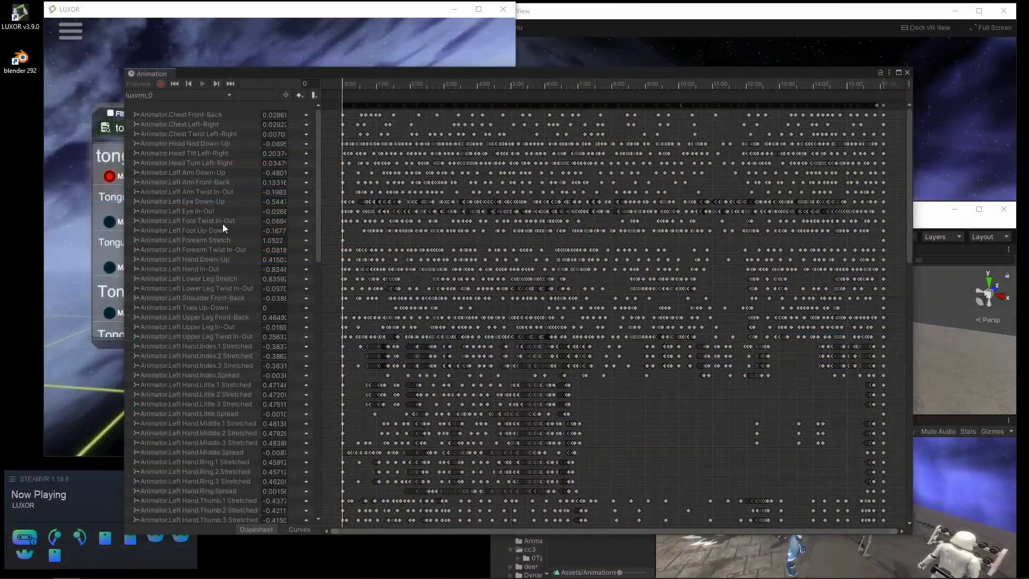
Pan the luxvrm_0 timeline back to 0:00 and show its keyframes in the Curves view.
scroll(223, 225, down, 6)
scroll(483, 354, down, 5)
scroll(522, 342, up, 4)
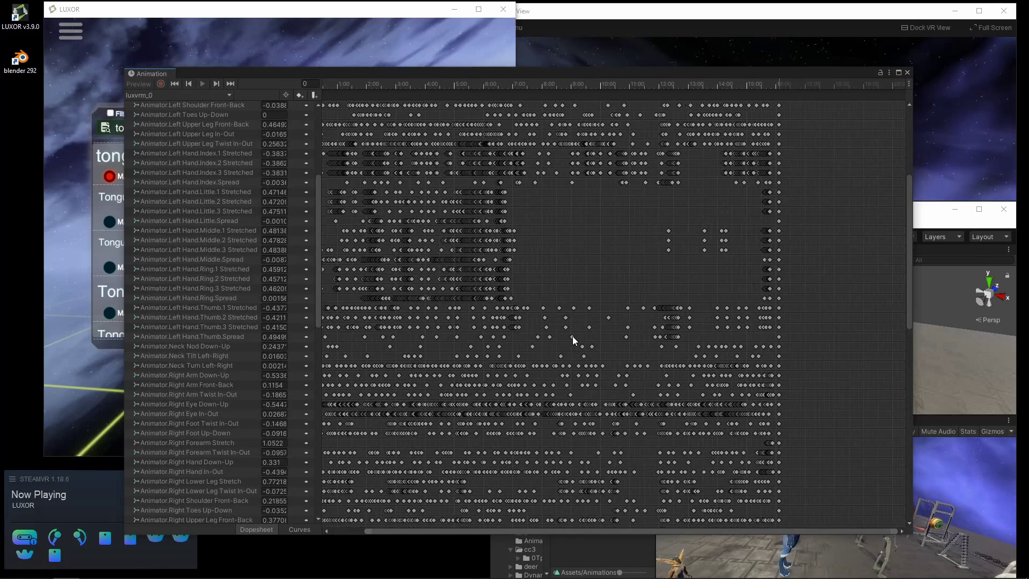
scroll(573, 336, up, 1)
middle_drag(575, 335, 671, 272)
key(ctrl+Tab)
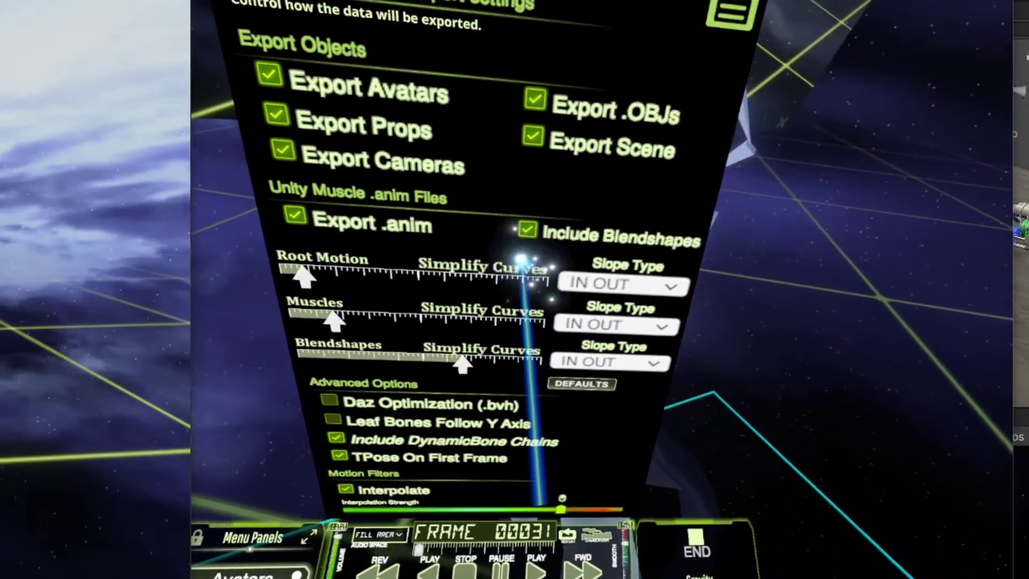
Set the Root Motion Simplify Curves slider to its maximum for the .anim export.
drag(298, 279, 399, 246)
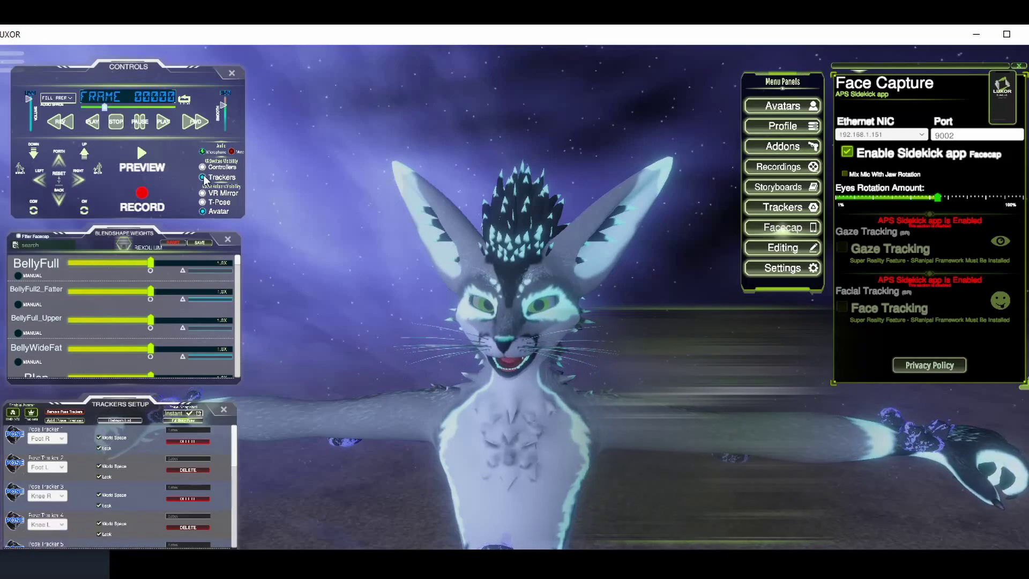
Record a face-capture take, set the export directory name to facecap, and build the scene.
click(142, 199)
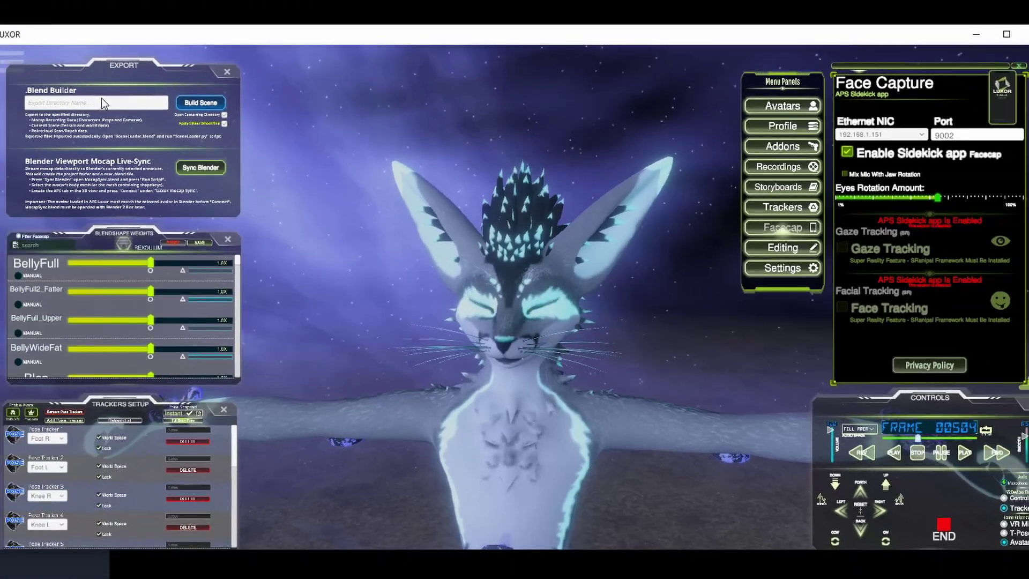
click(101, 99)
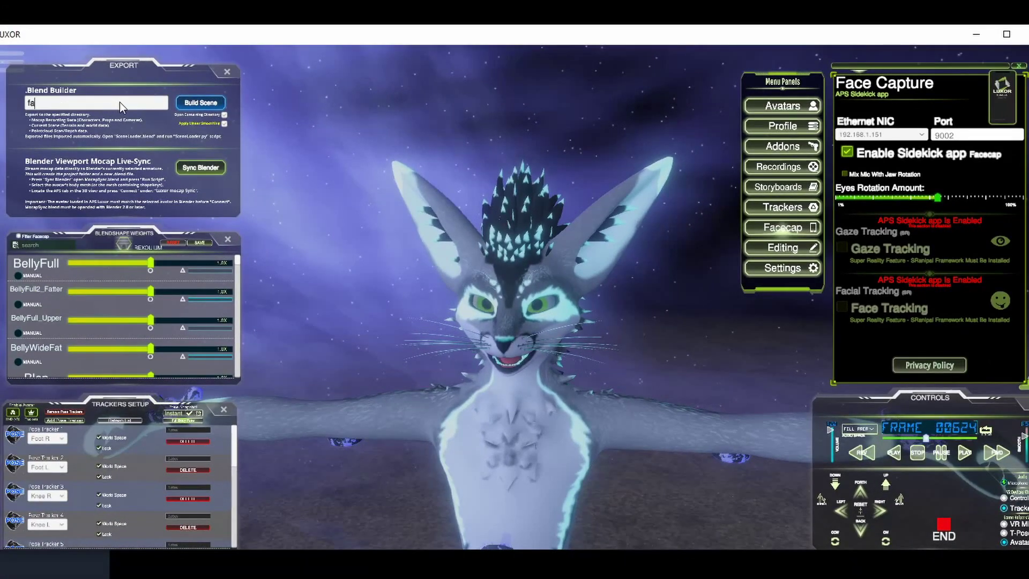
text(facecap)
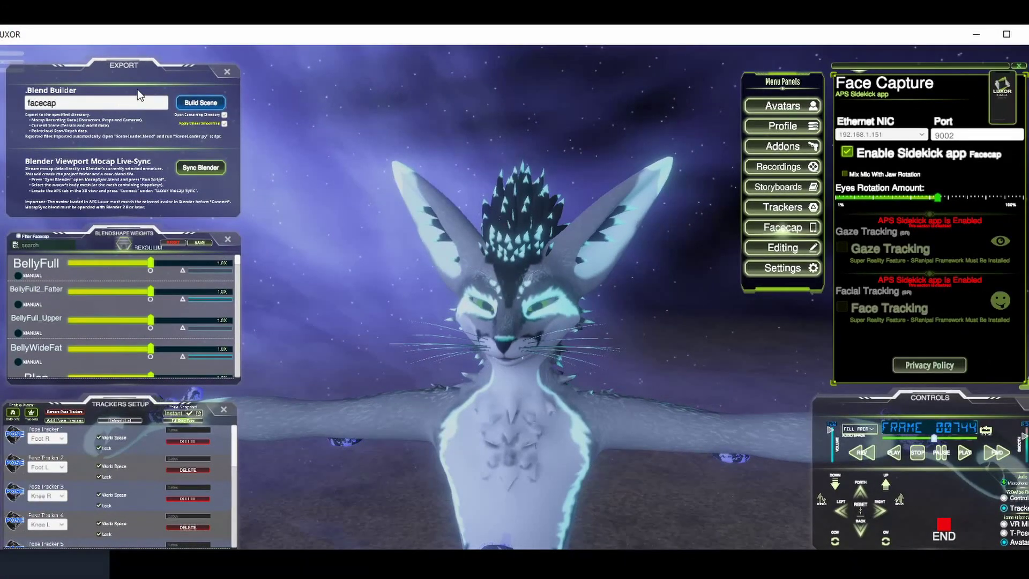
click(202, 102)
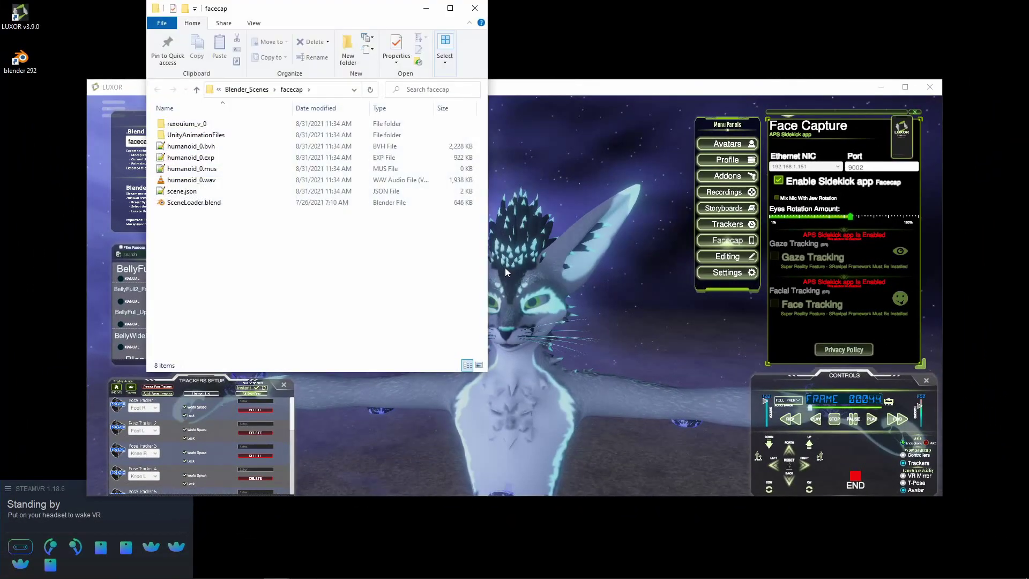
Import rexouium_v_0.anim into Assets/Animations and start Play mode.
double_click(202, 138)
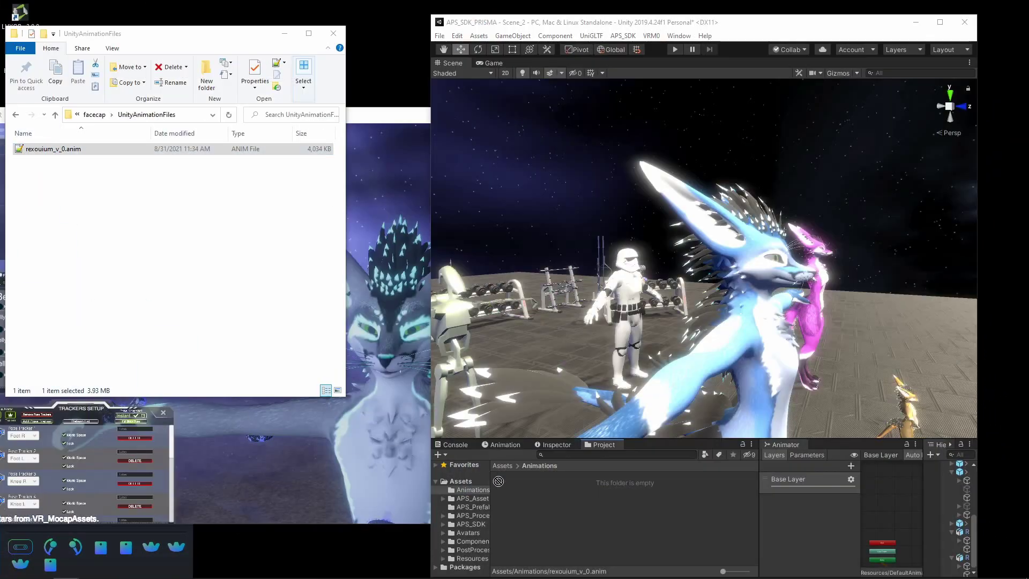
drag(499, 481, 559, 528)
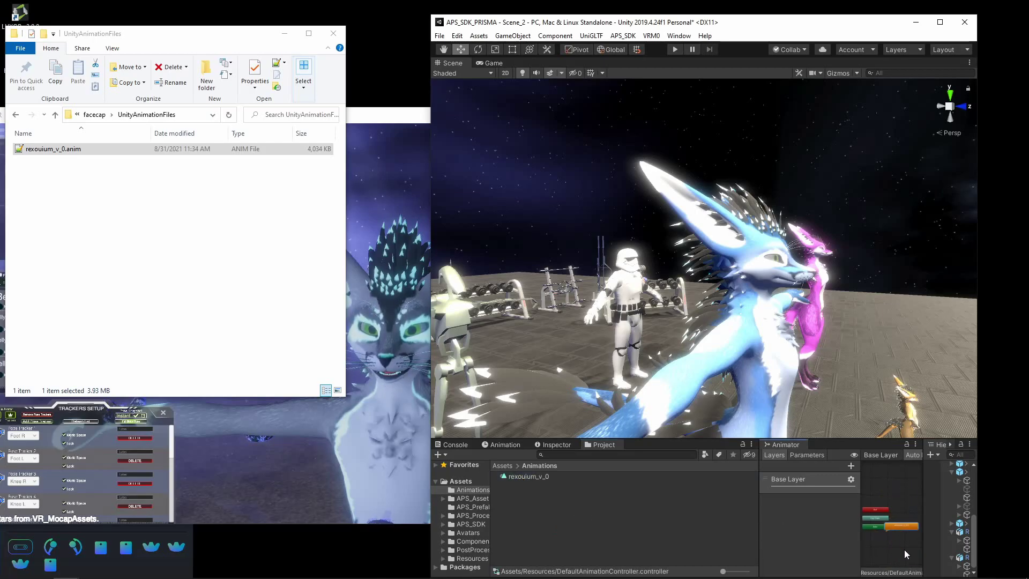
click(676, 52)
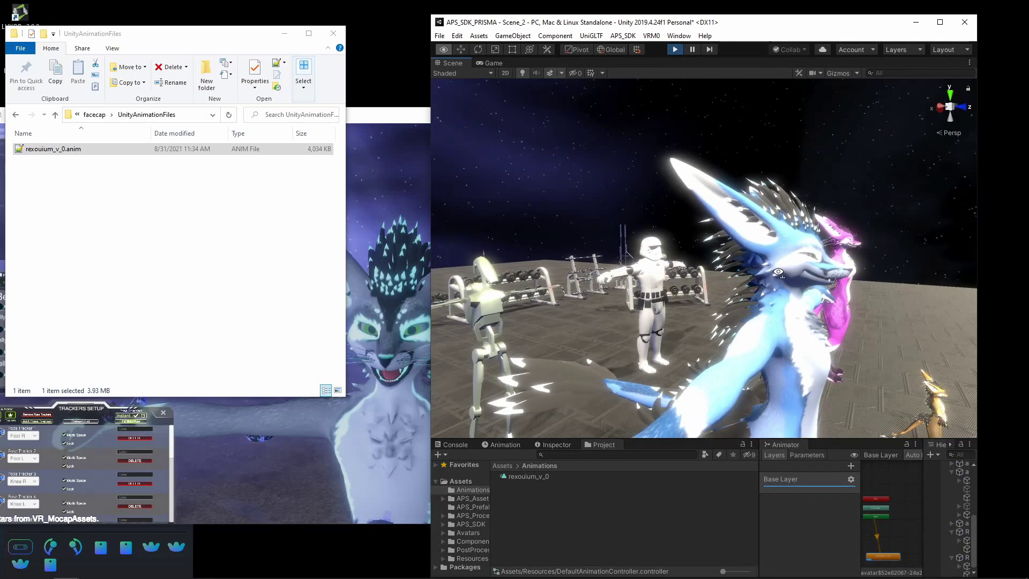
Fly the Scene camera around the blue and pink fox avatars to watch their faces animate.
key(d)
right_drag(820, 265, 689, 278)
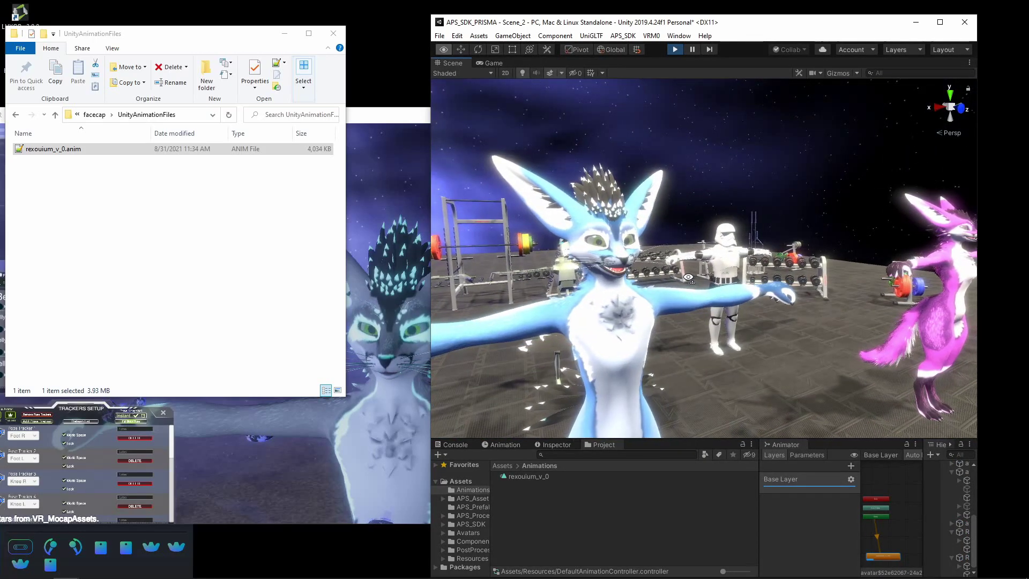
alt+drag(689, 278, 707, 277)
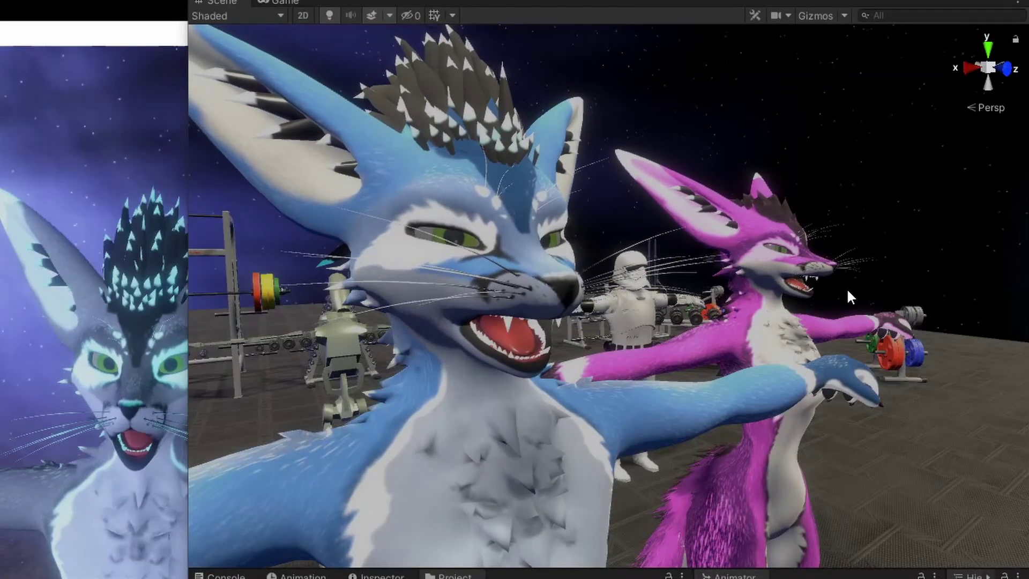
right_drag(847, 291, 776, 296)
key(d)
alt+drag(775, 295, 389, 284)
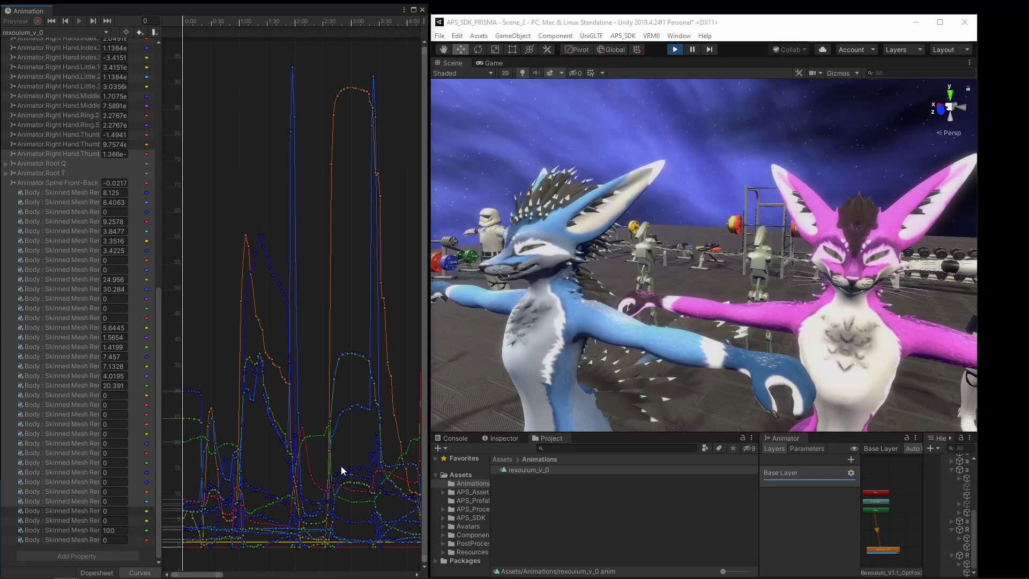
Zoom and pan the rexouium_v_0 curves to scan later stretches of the timeline.
scroll(329, 488, up, 2)
scroll(307, 406, up, 3)
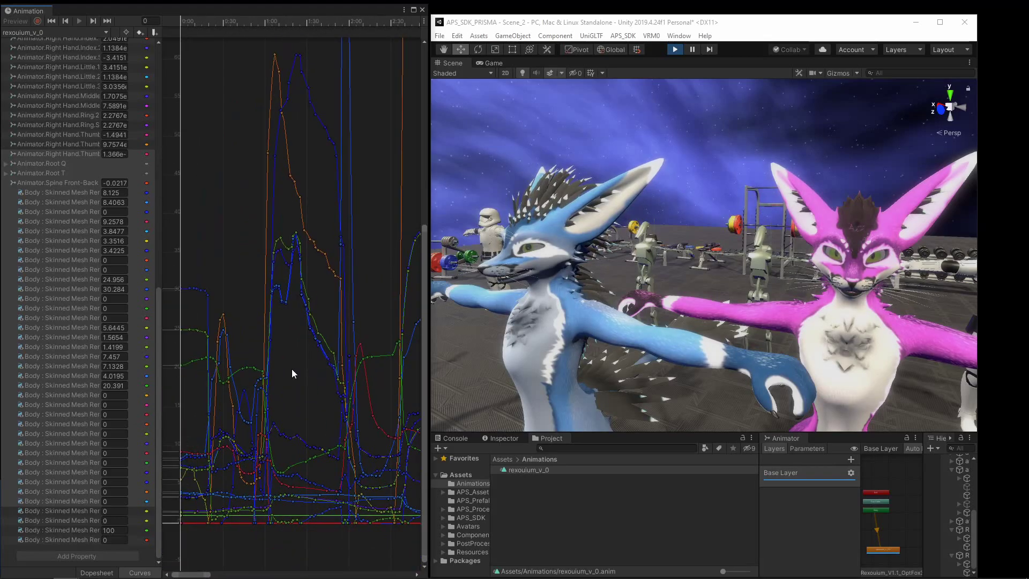
scroll(307, 388, up, 1)
middle_drag(333, 361, 226, 369)
scroll(339, 360, down, 4)
middle_drag(391, 371, 332, 338)
middle_drag(379, 375, 323, 368)
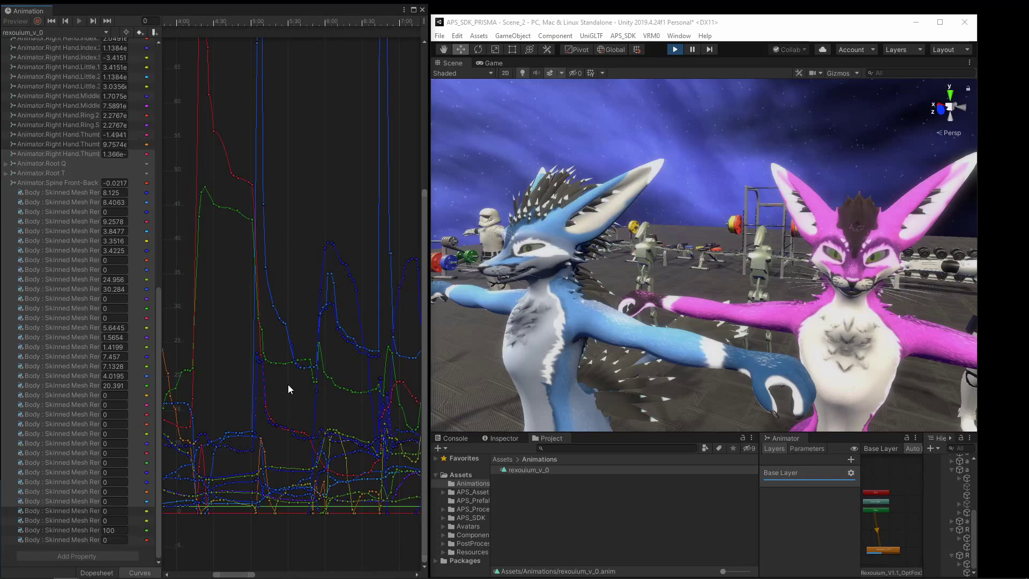
middle_drag(361, 380, 284, 374)
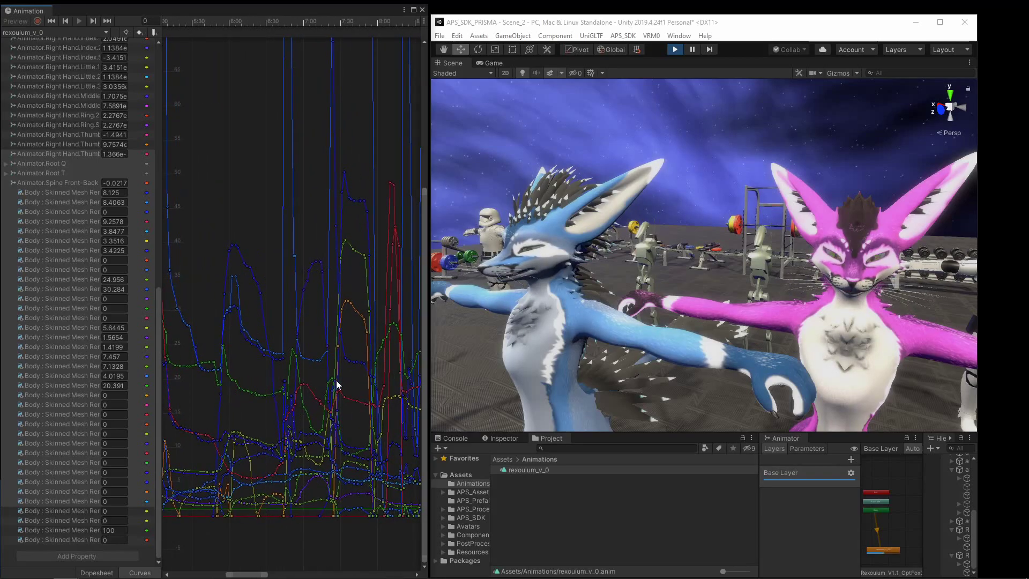